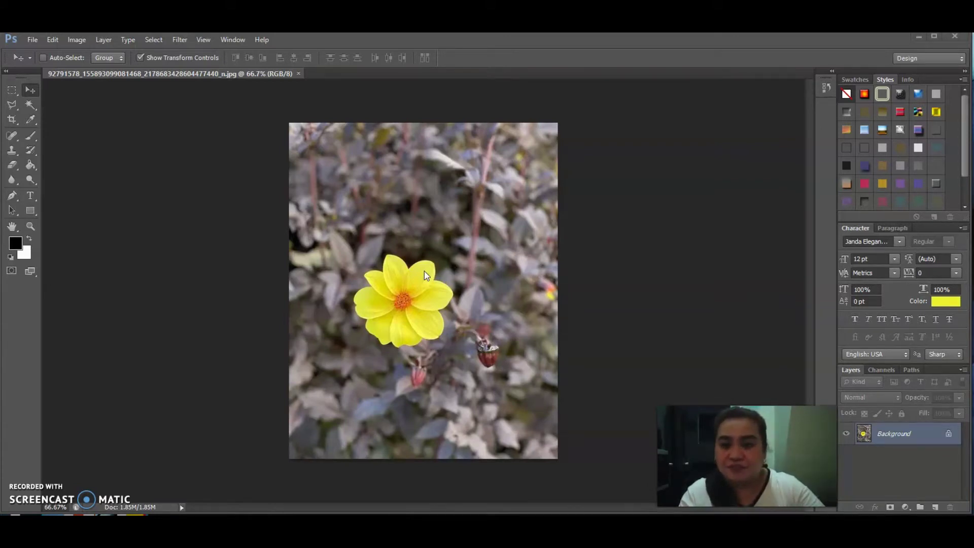
Select the large yellow flower by tracing a closed outline around all its petals with the Polygonal Lasso tool.
key(ctrl+plus)
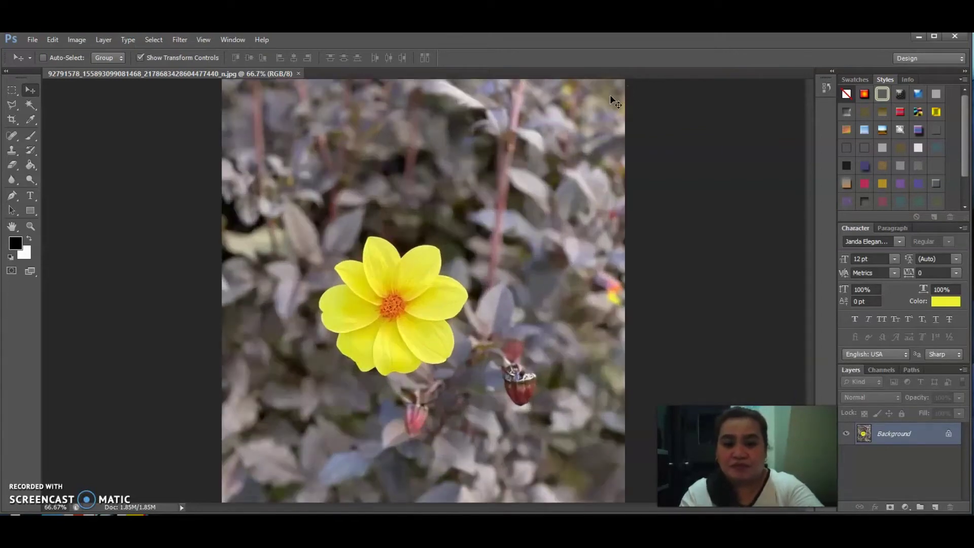
key(ctrl+plus)
key(ctrl+plus)
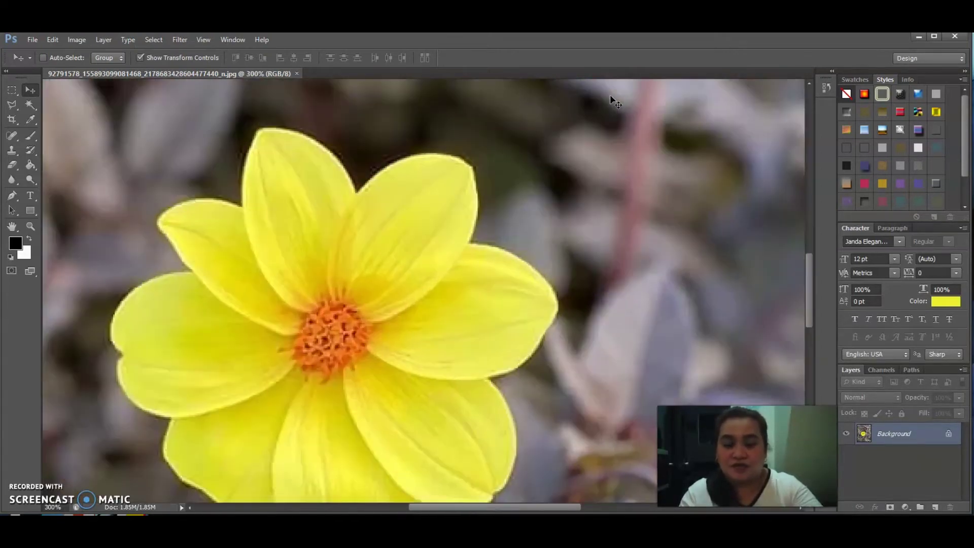
drag(810, 279, 811, 290)
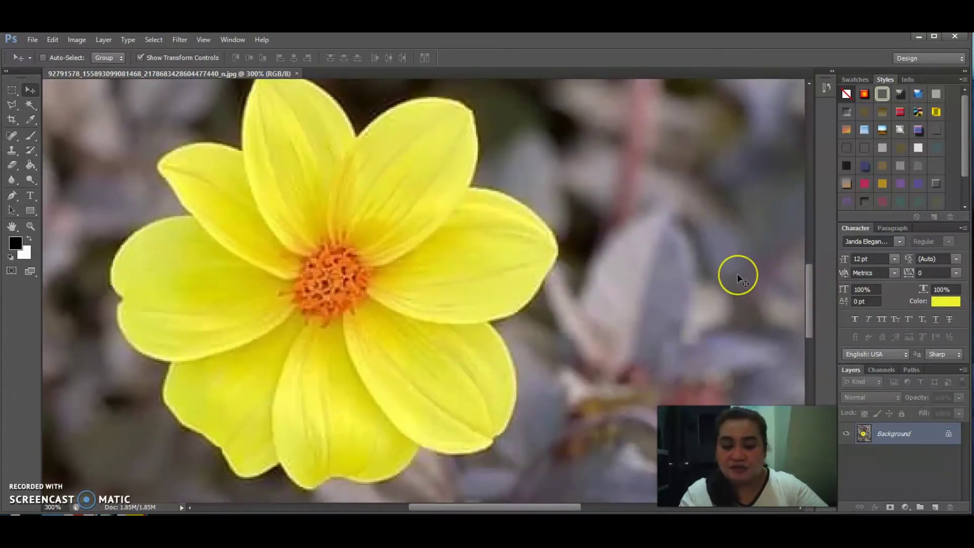
key(ctrl+minus)
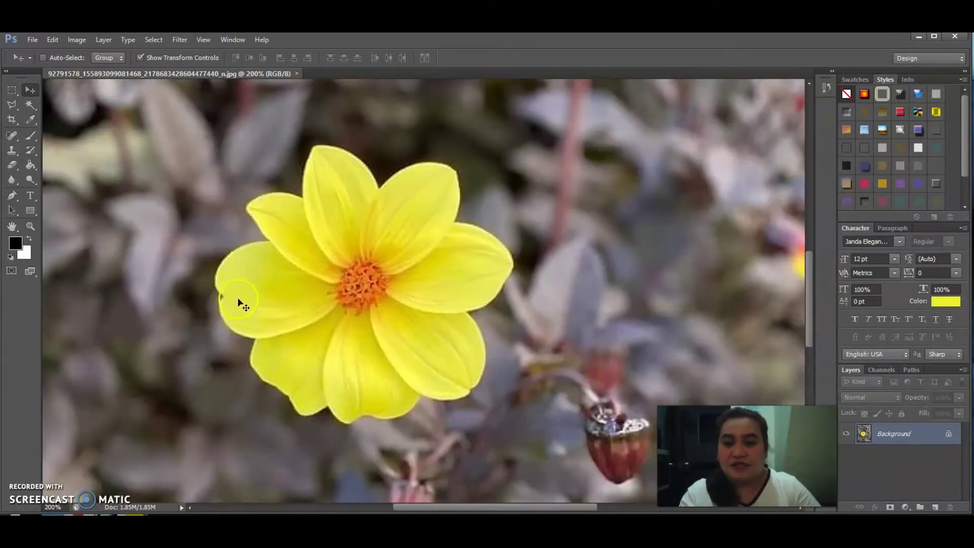
right_click(14, 111)
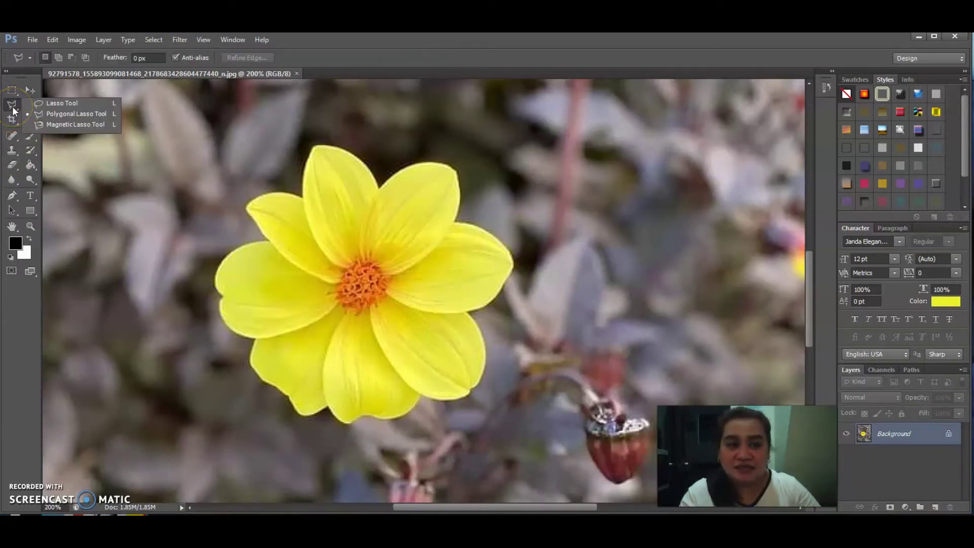
click(45, 113)
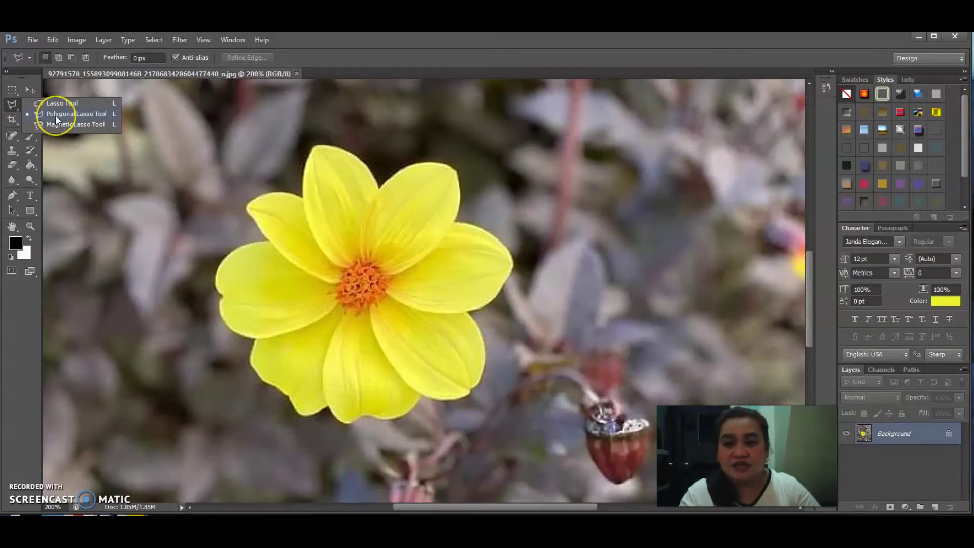
click(56, 114)
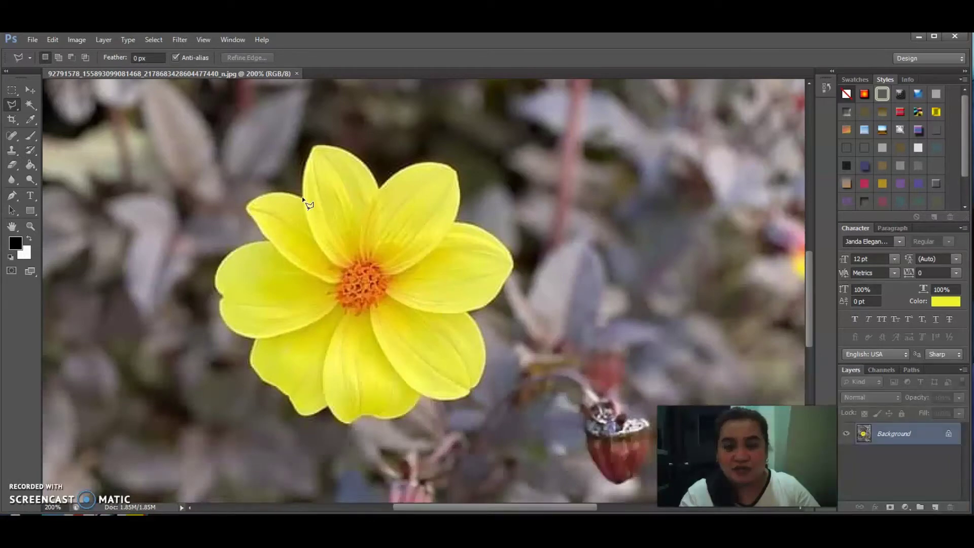
click(310, 153)
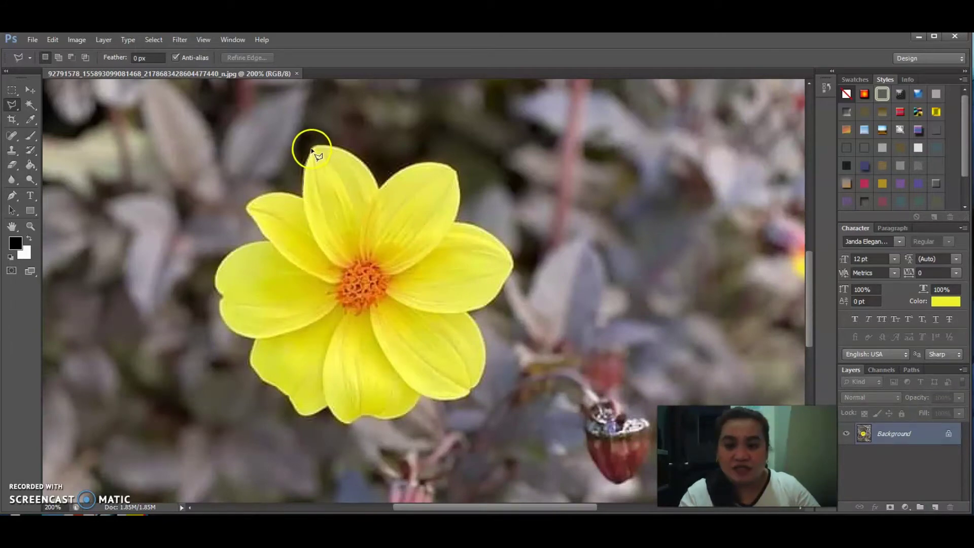
click(332, 143)
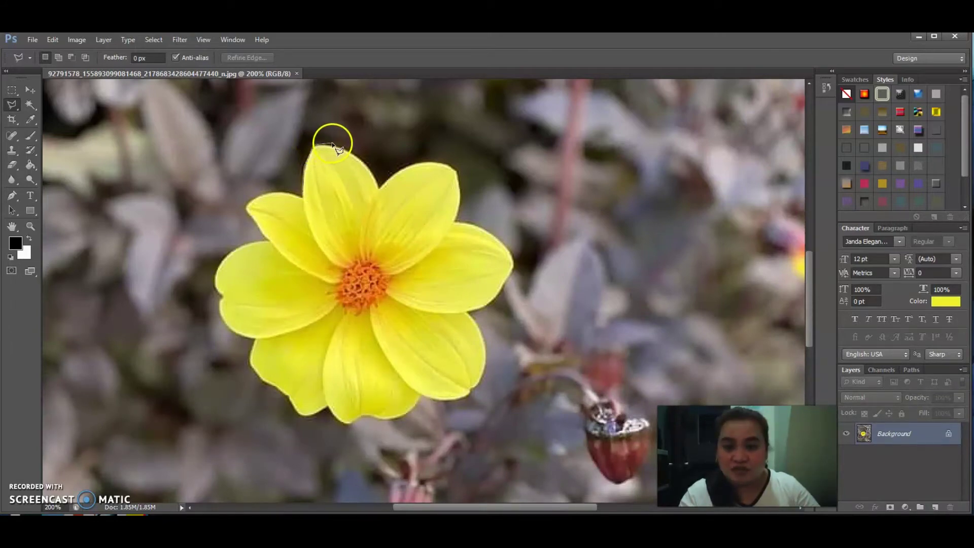
click(348, 150)
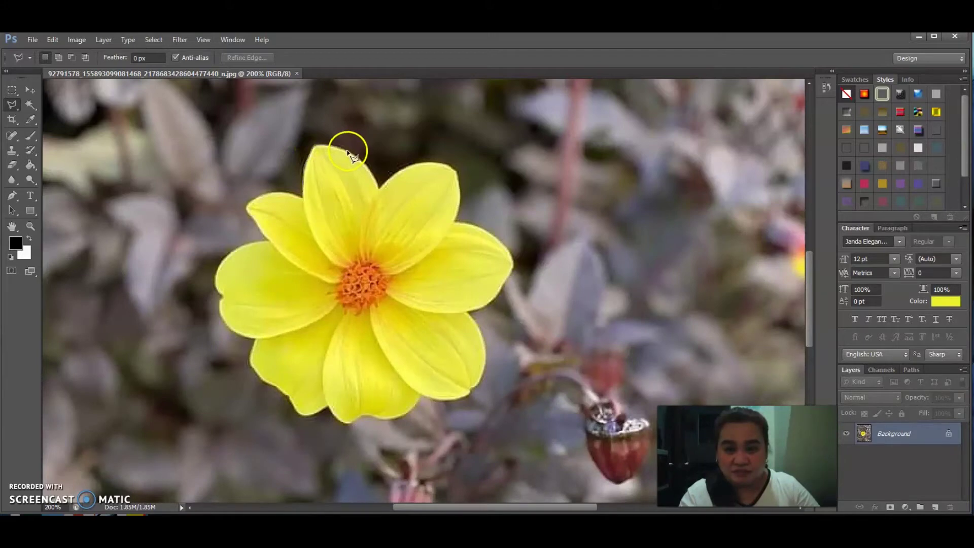
click(369, 170)
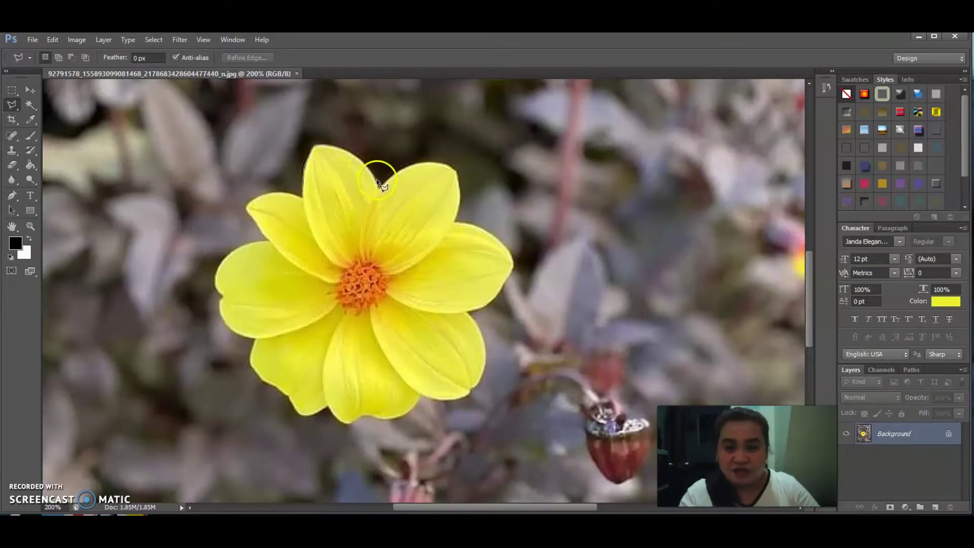
click(384, 173)
click(403, 172)
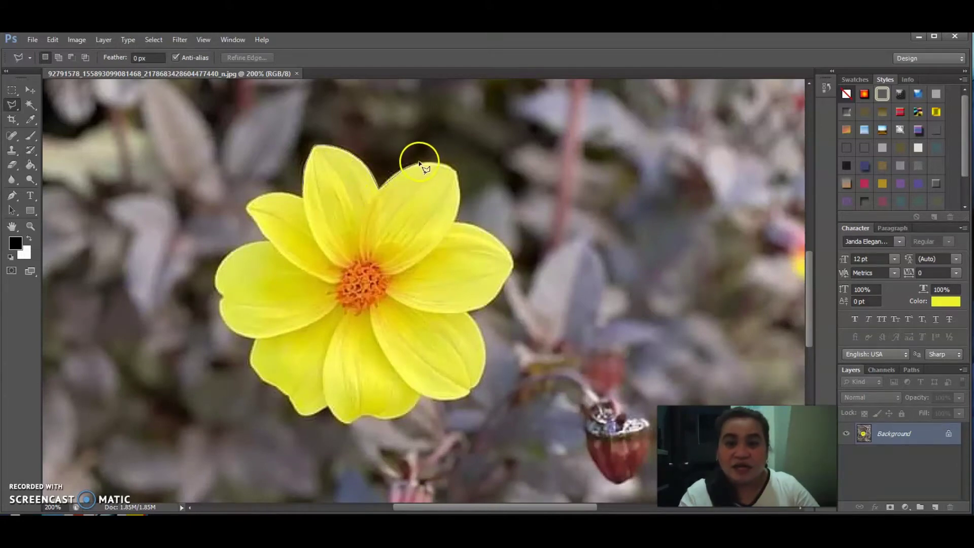
click(417, 165)
click(434, 162)
click(445, 165)
click(453, 169)
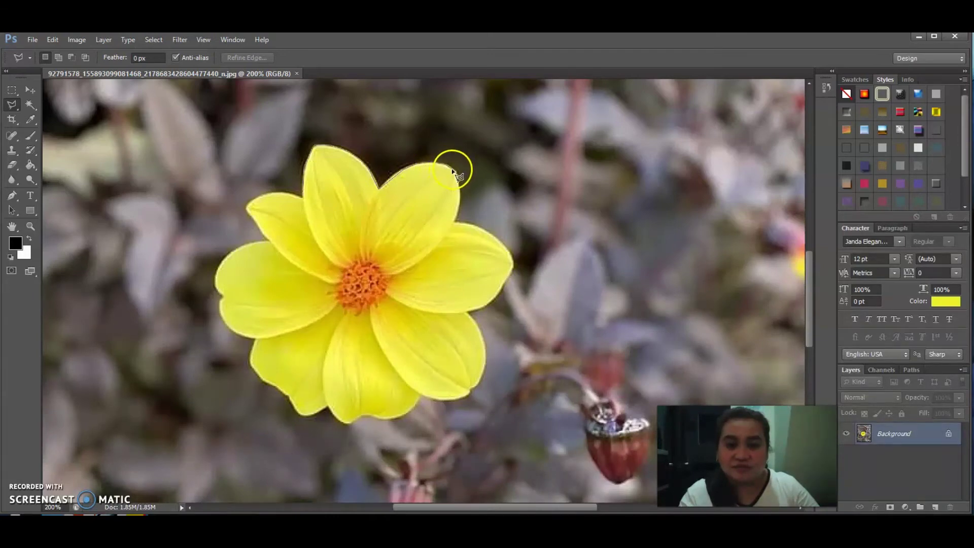
click(456, 176)
click(459, 188)
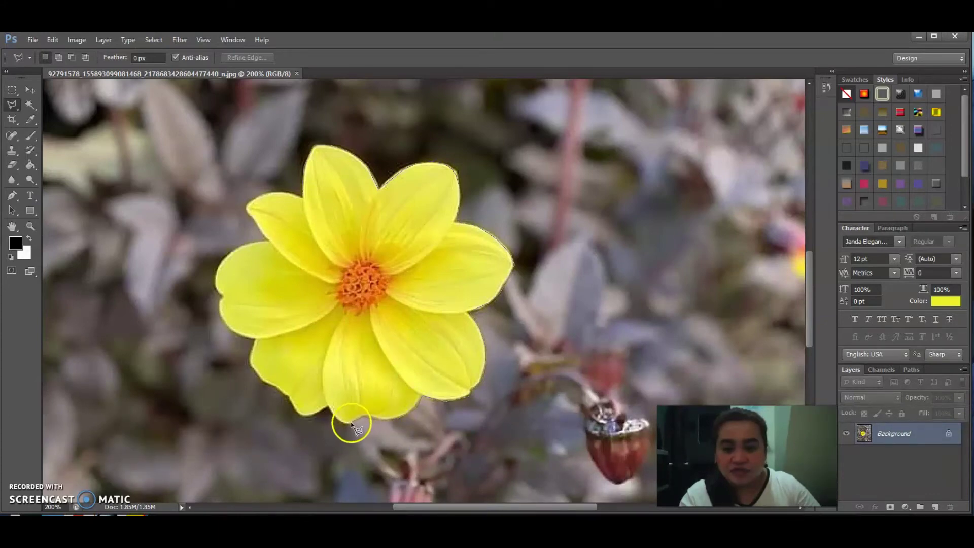
click(328, 407)
click(299, 415)
click(286, 400)
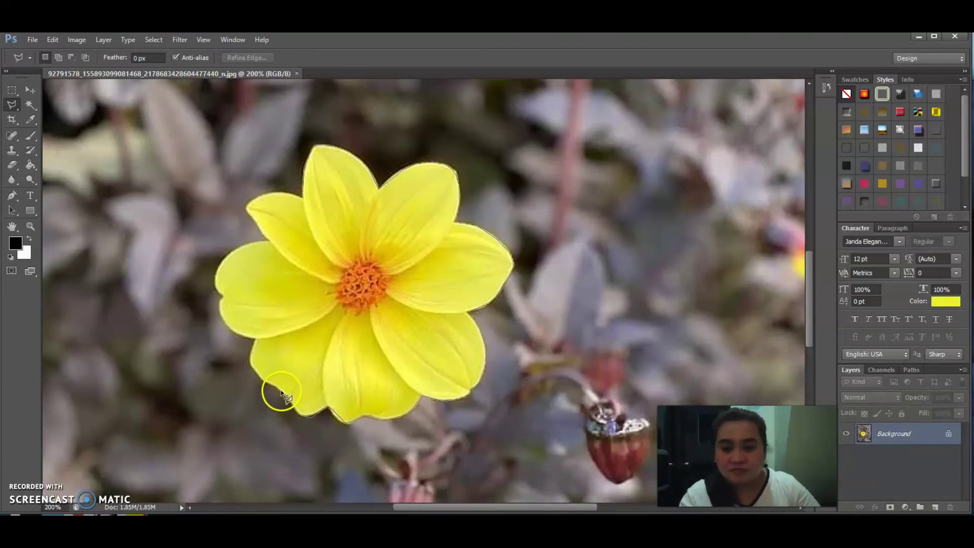
click(277, 386)
click(266, 382)
click(248, 363)
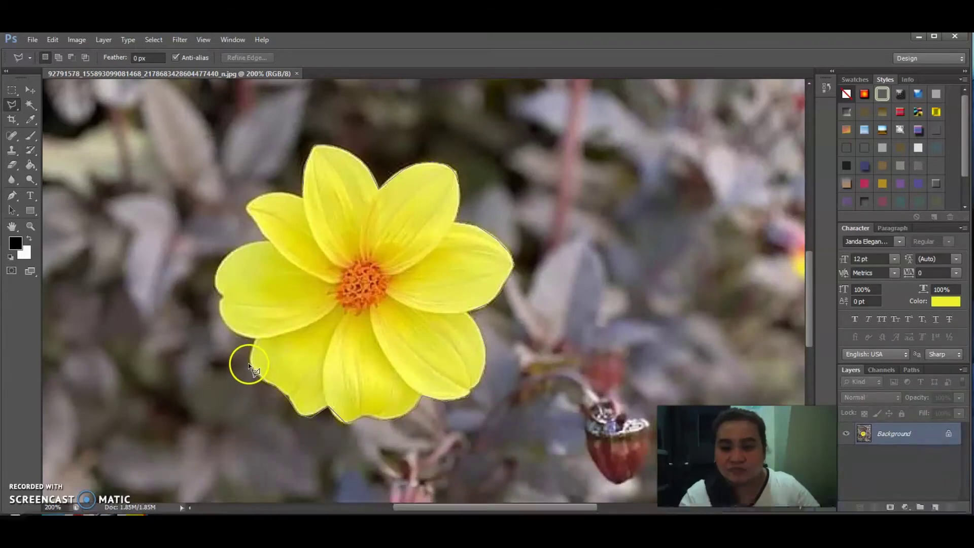
click(254, 340)
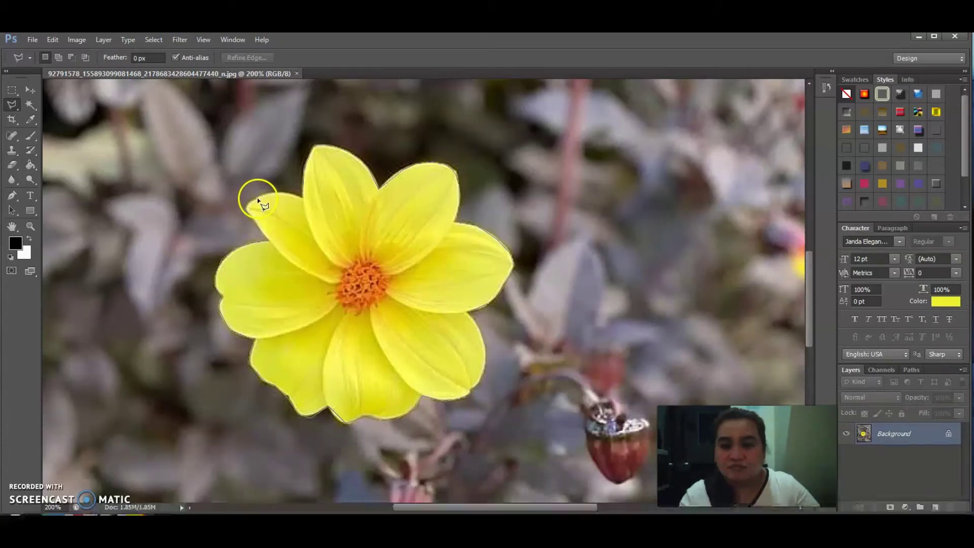
click(303, 198)
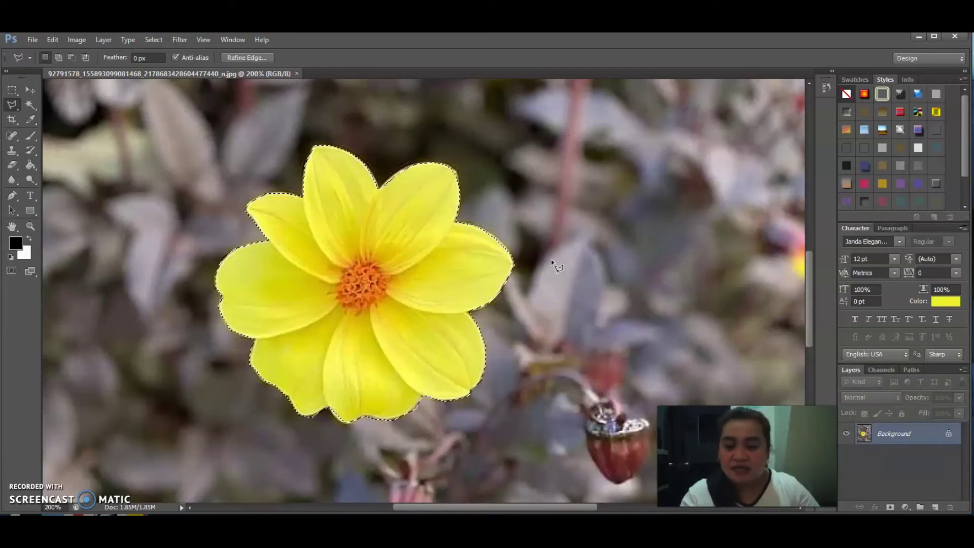
Copy the selected flower to a new layer and check the cutout by briefly hiding the Background layer.
key(ctrl+j)
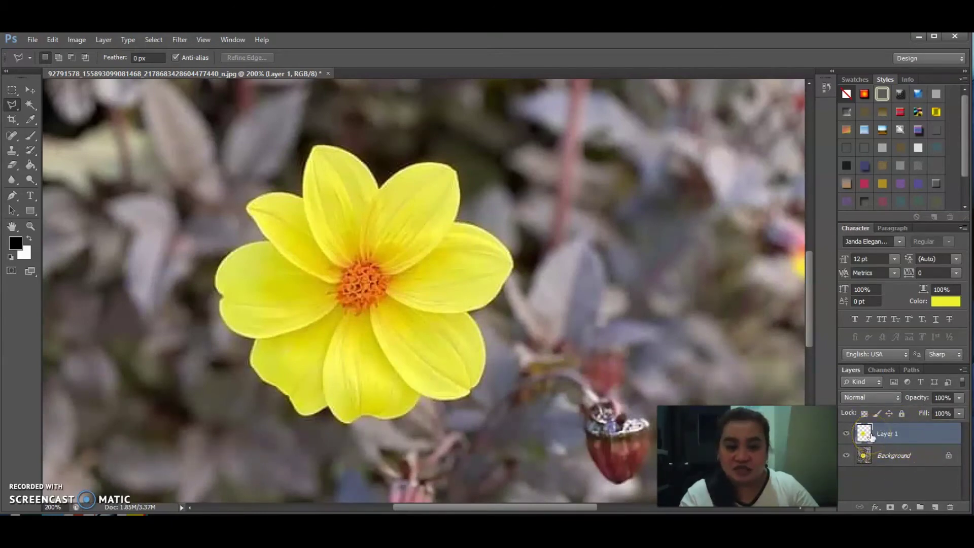
click(882, 437)
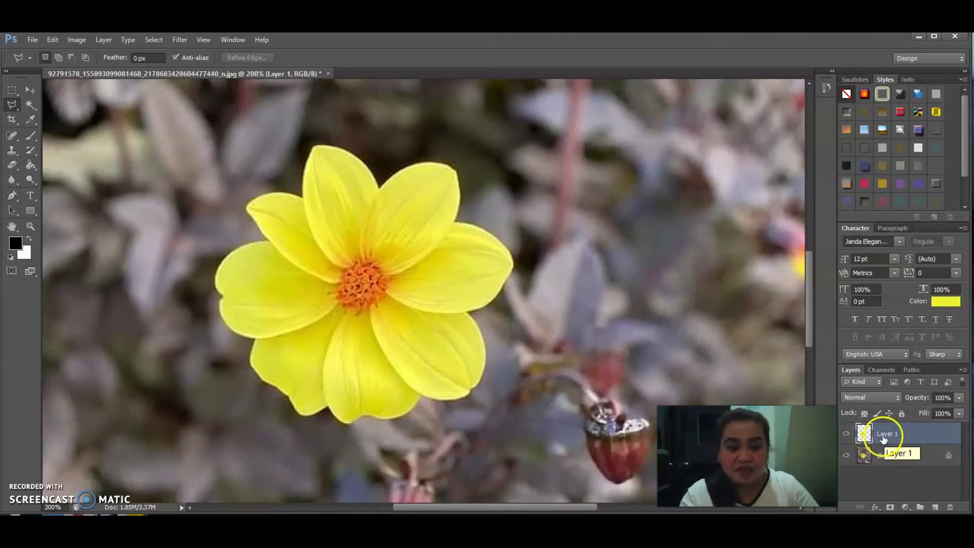
click(846, 456)
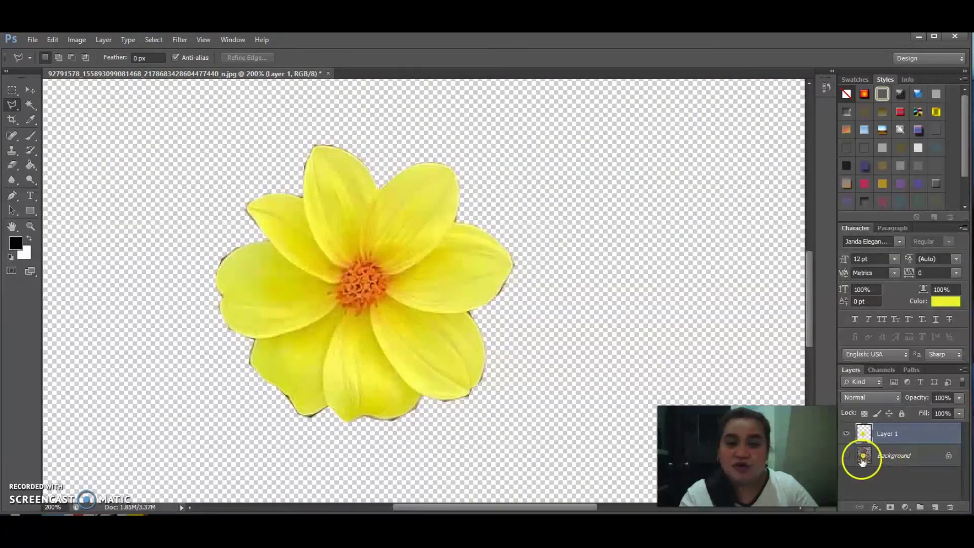
click(846, 456)
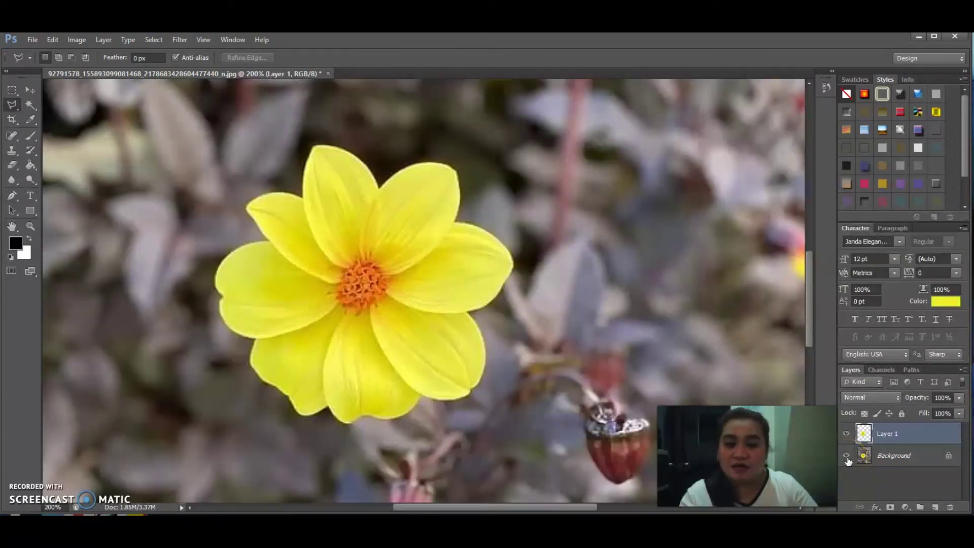
click(896, 436)
click(908, 443)
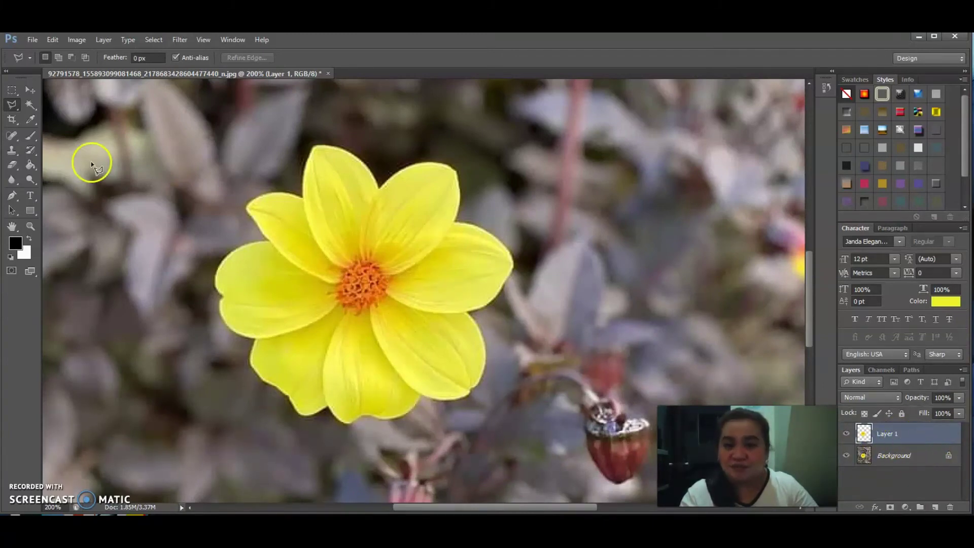
Scale the flower copy to about 39% width and 41% height, place it at the original flower's upper left, and apply the transformation.
click(32, 90)
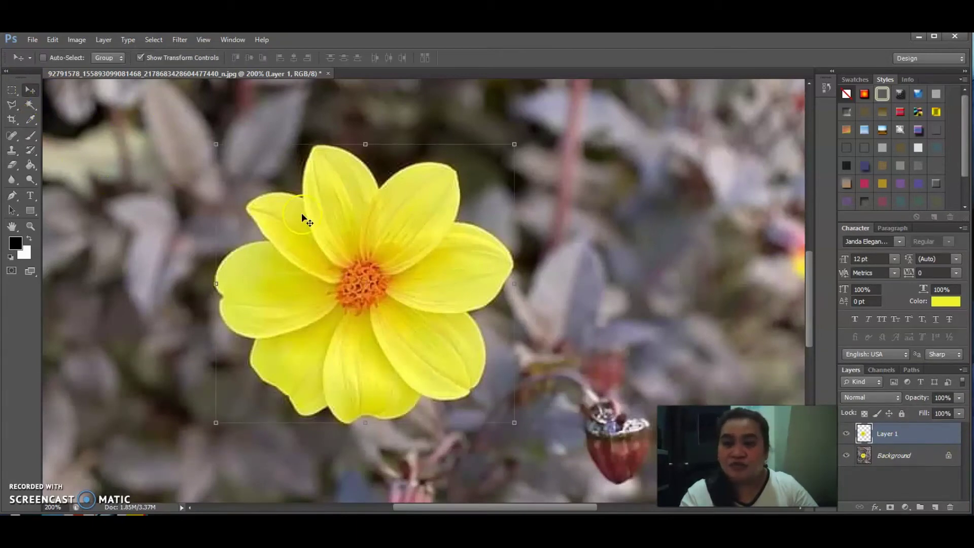
drag(346, 250, 521, 204)
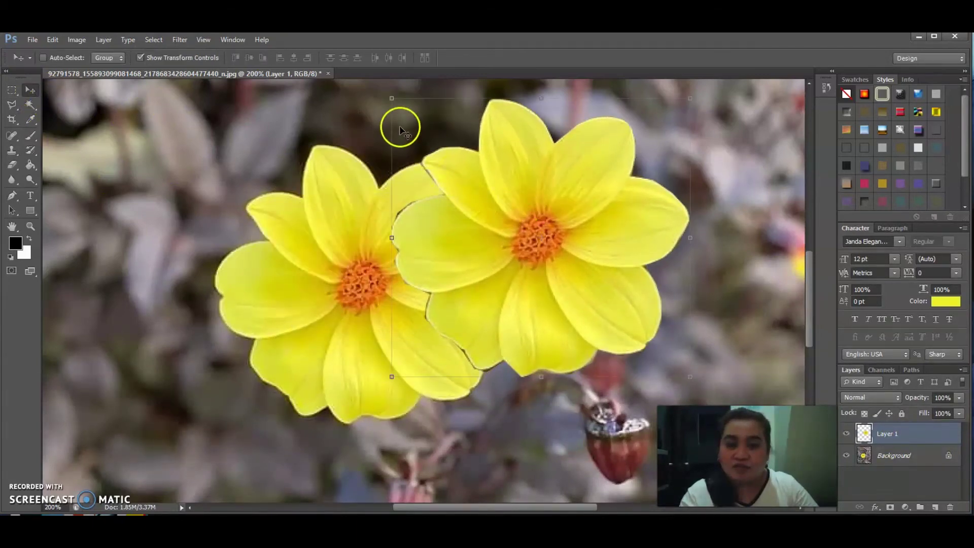
drag(392, 96, 640, 333)
drag(690, 385, 177, 182)
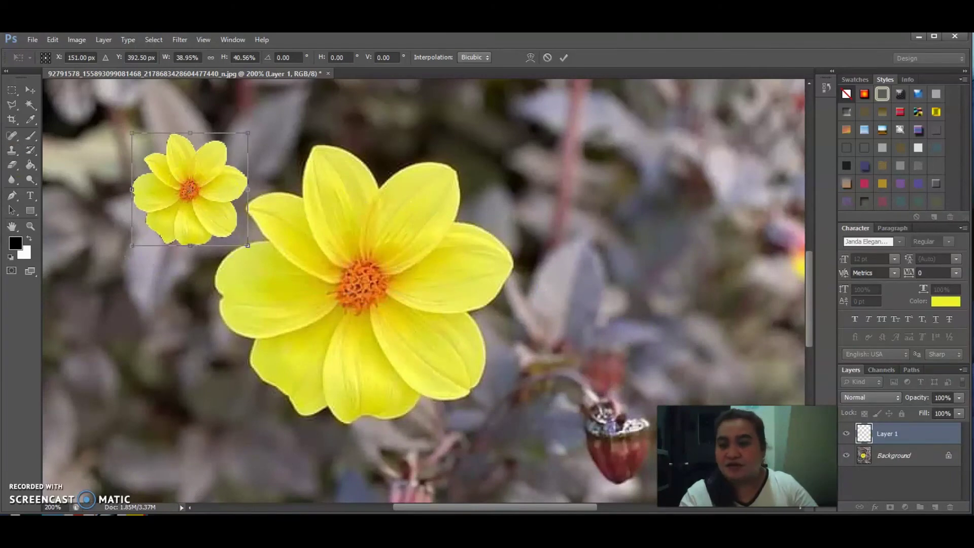
click(27, 93)
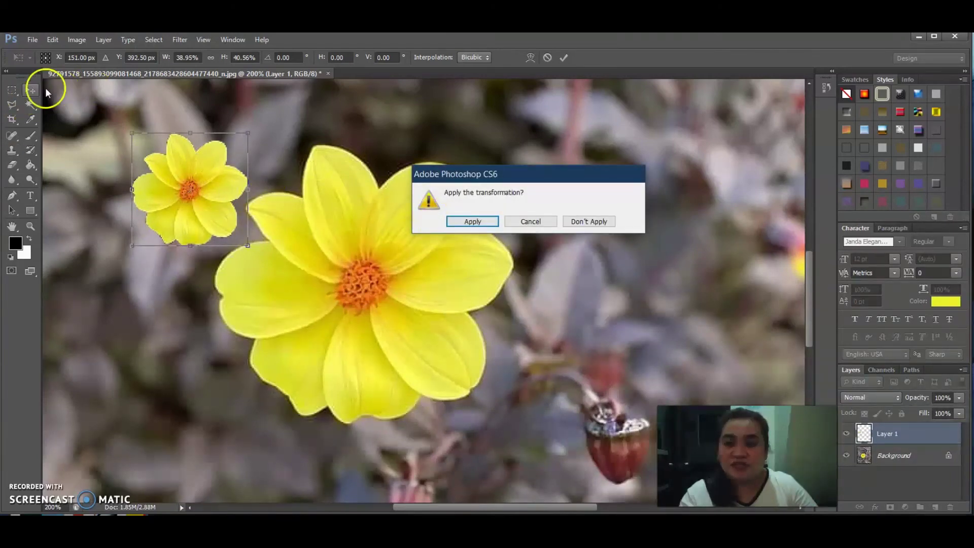
click(472, 222)
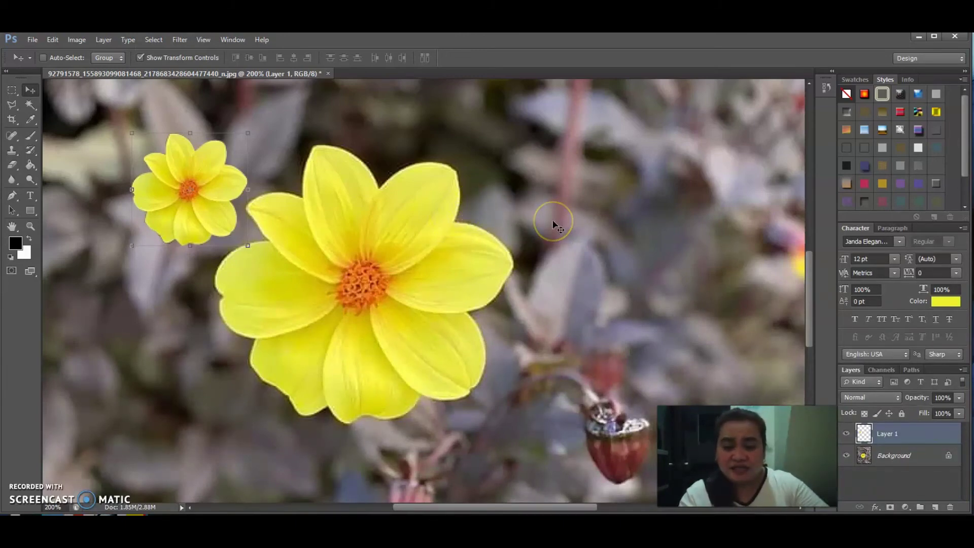
Duplicate the small flower to just above the large one, enlarge the duplicate to about 148% width and 145% height, and apply it.
key(ctrl+minus)
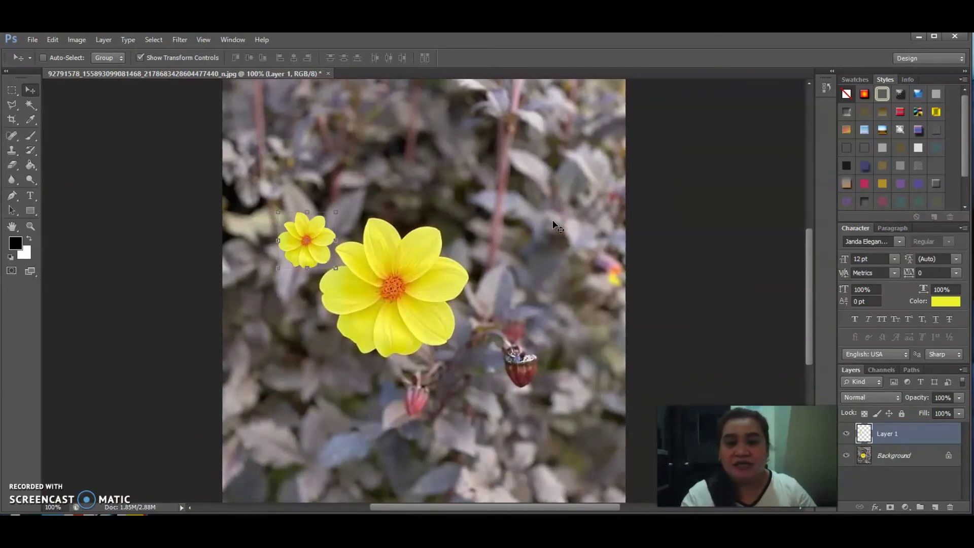
click(552, 245)
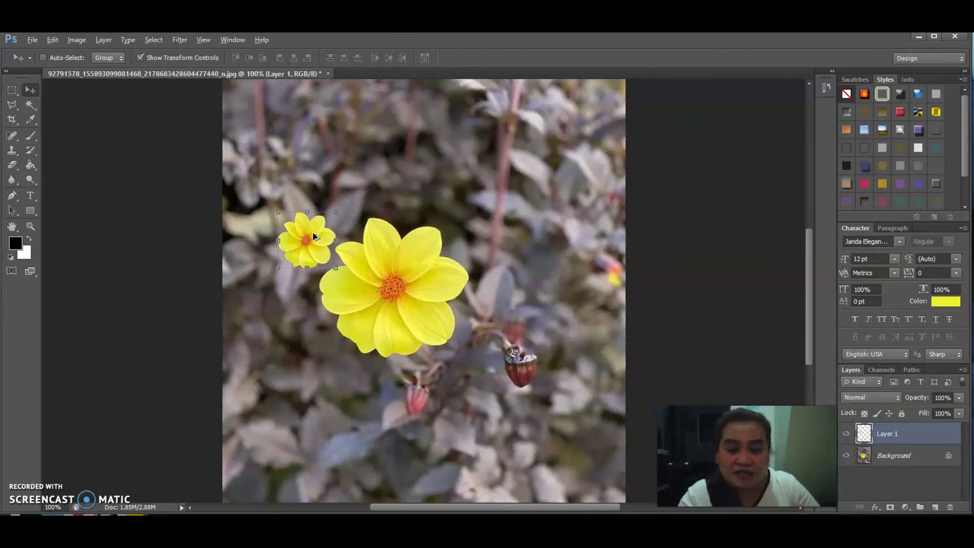
drag(314, 237, 348, 184)
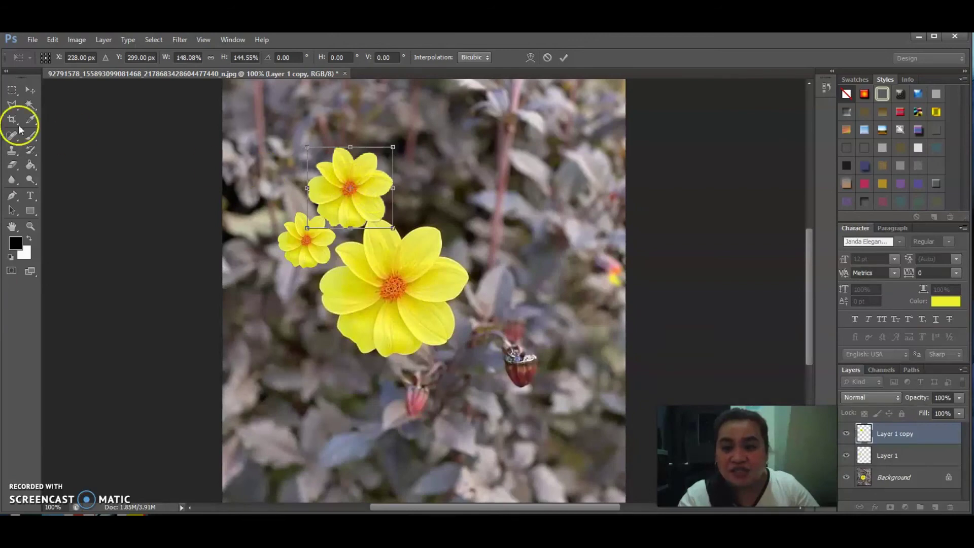
click(28, 91)
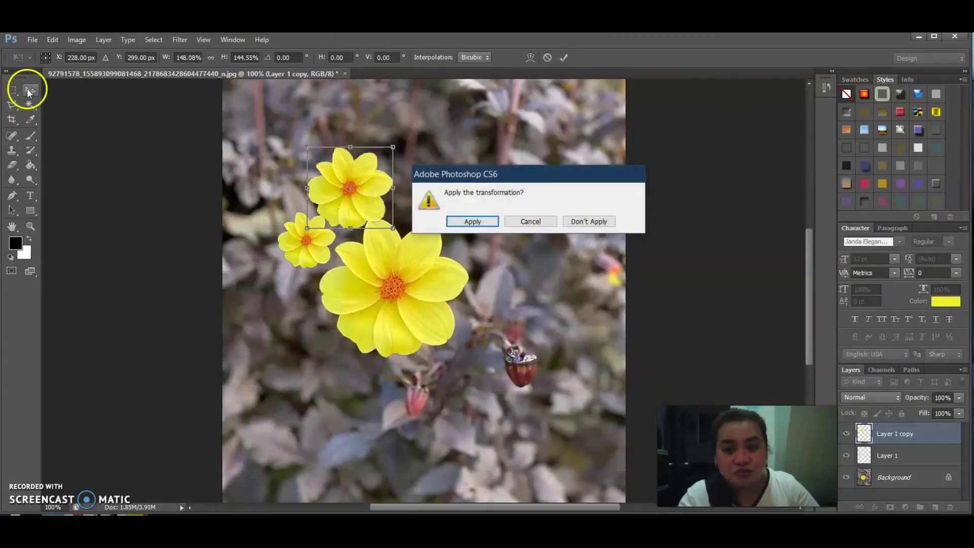
click(463, 222)
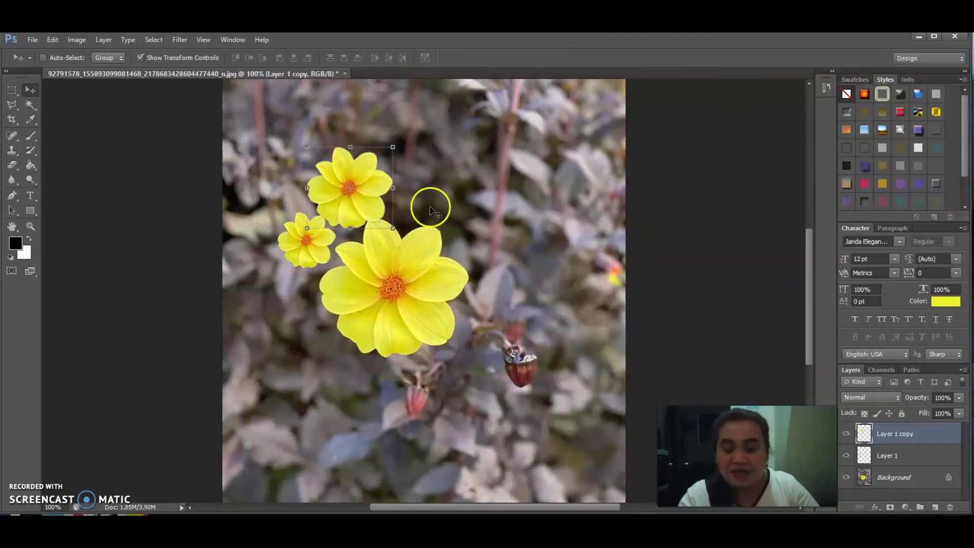
Place repeated copies of the enlarged flower all around the large original flower.
drag(374, 187, 450, 392)
drag(453, 375, 523, 295)
drag(523, 295, 511, 224)
drag(538, 262, 474, 135)
drag(474, 136, 395, 137)
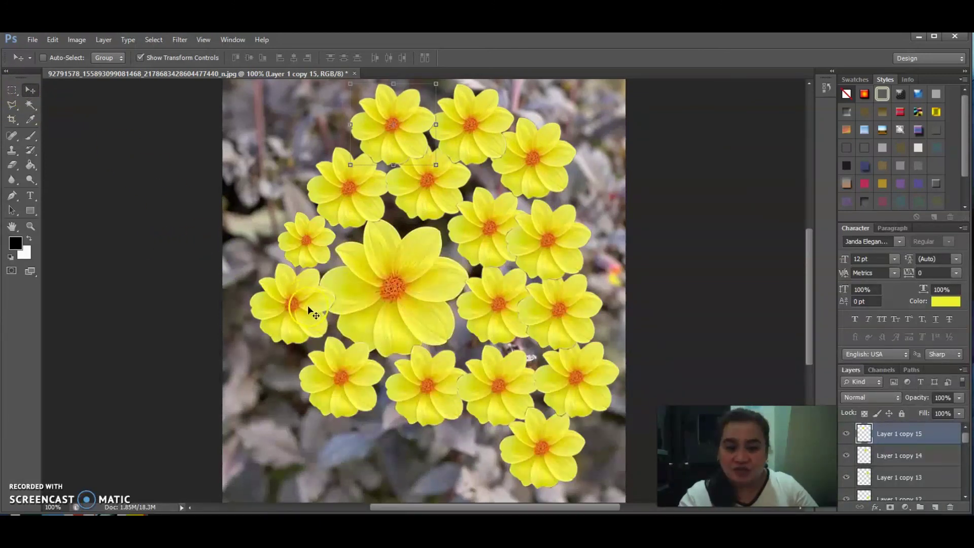
Start saving the document under a new name in Downloads, keeping the Photoshop (*.PSD;*.PDD) format.
click(34, 40)
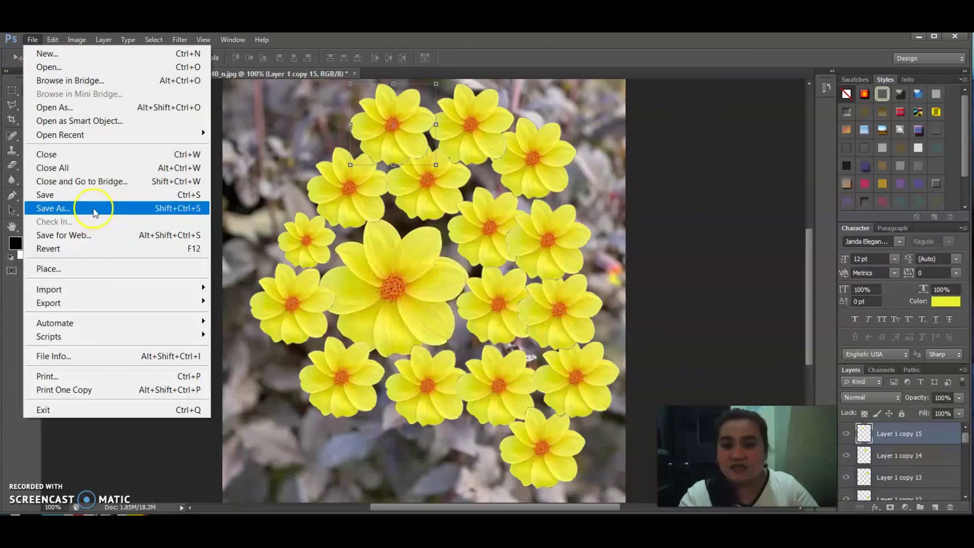
click(95, 212)
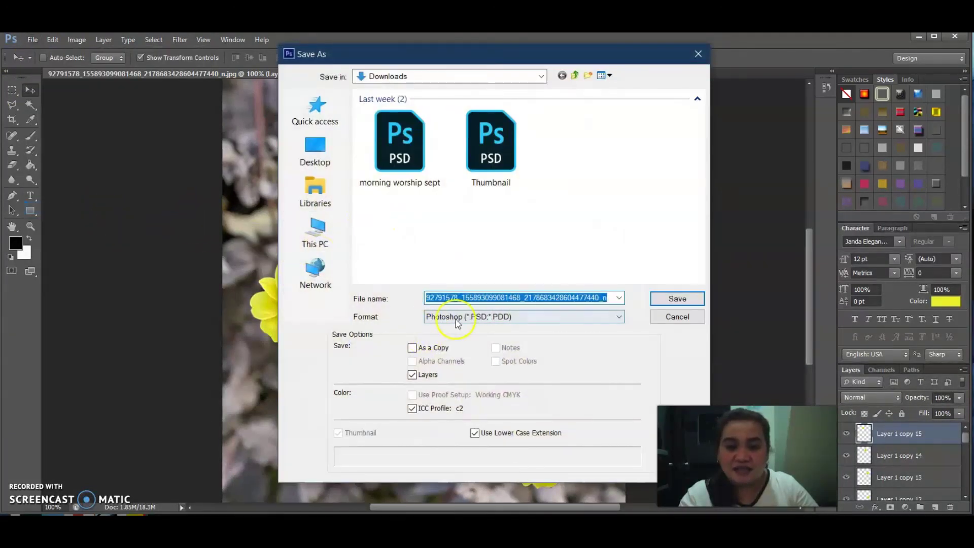
click(456, 319)
click(457, 321)
click(511, 328)
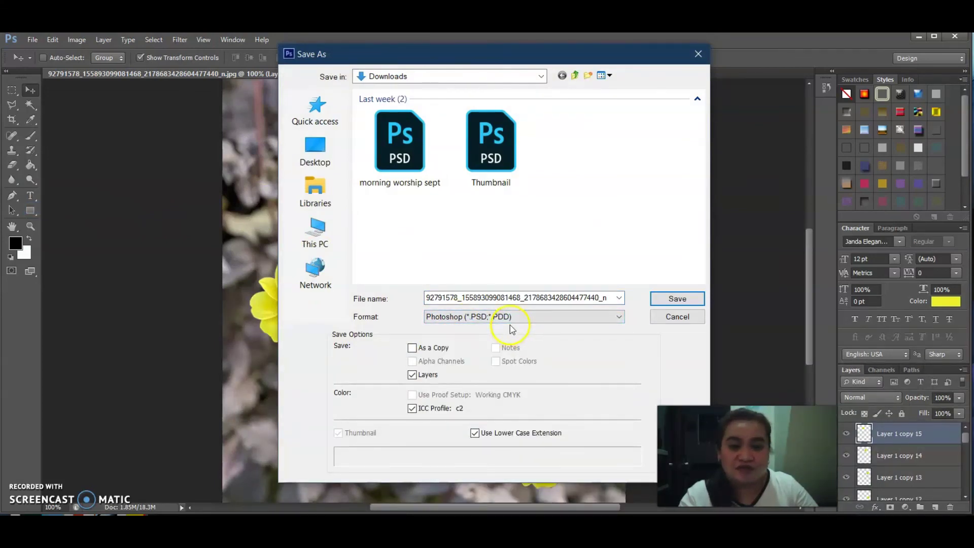
Name the file activity4_surname and save it with its layers to the Downloads folder.
double_click(486, 298)
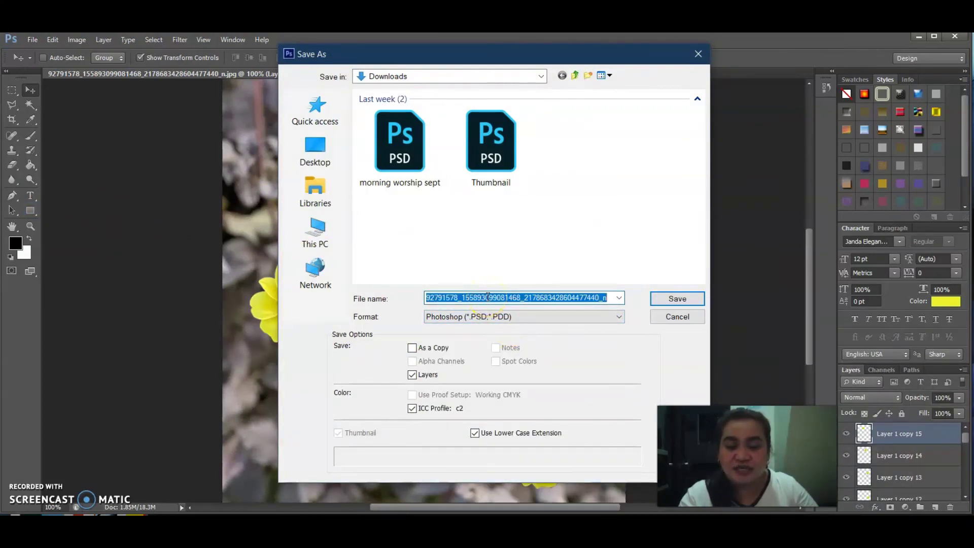
text(activi)
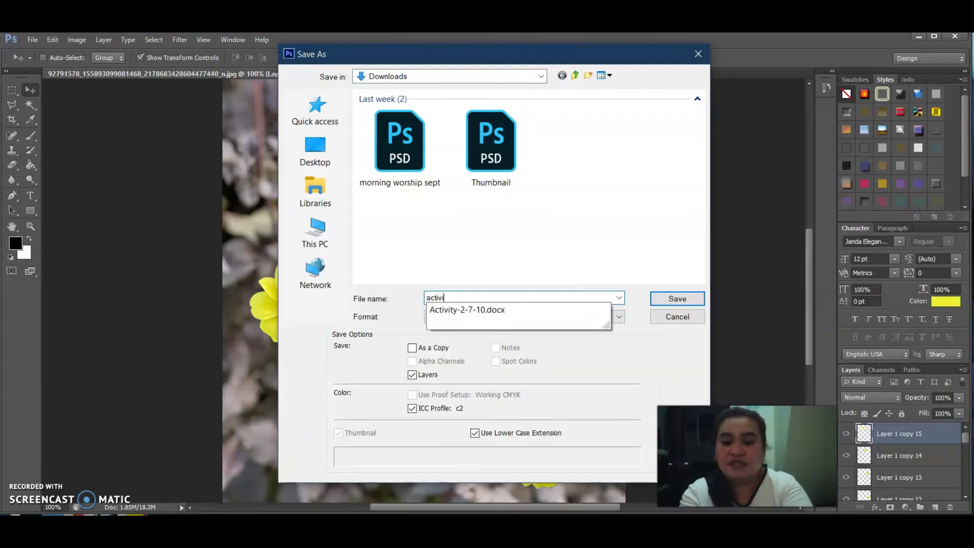
text(ty4)
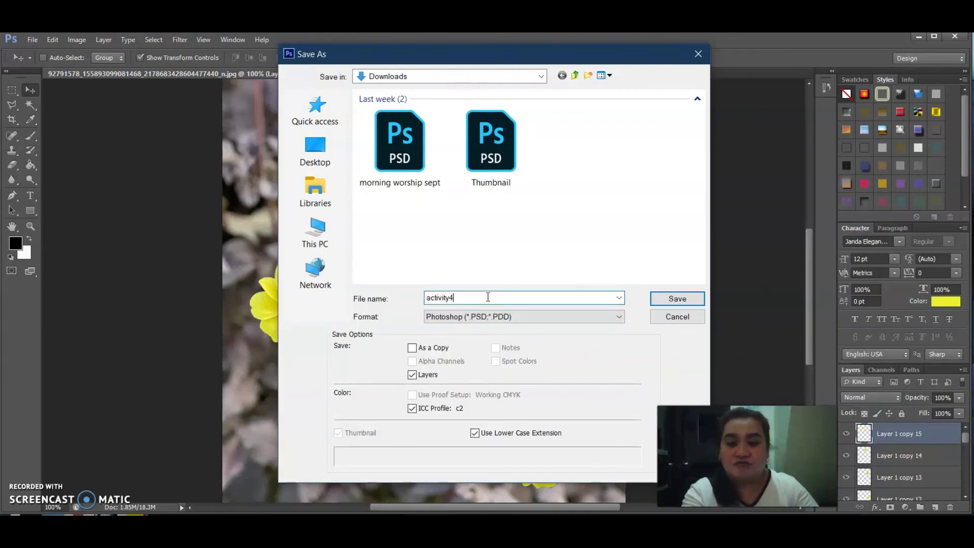
text(_surname)
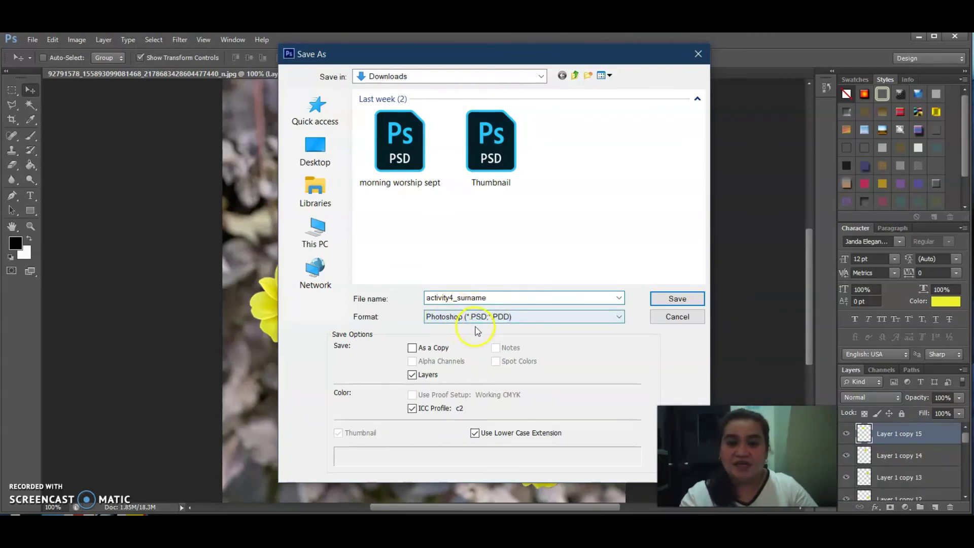
click(680, 300)
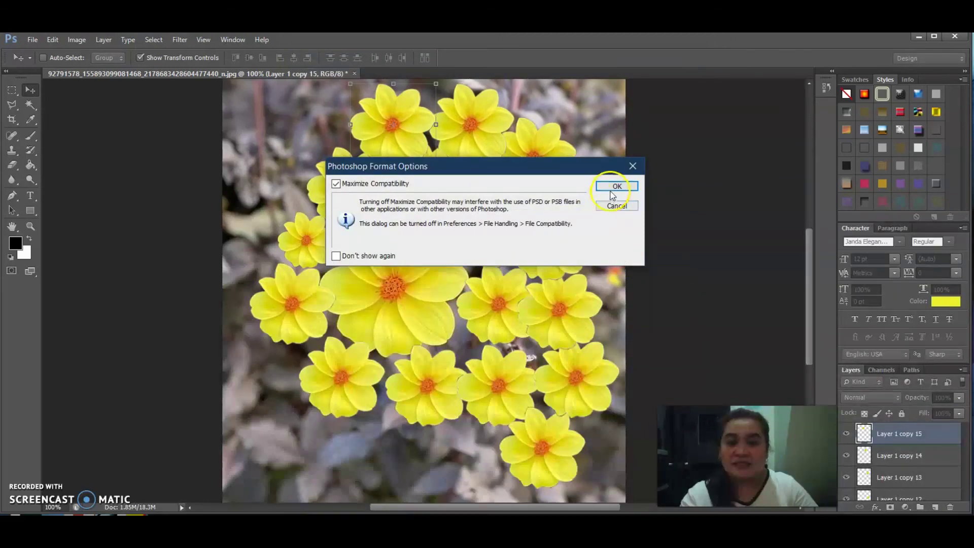